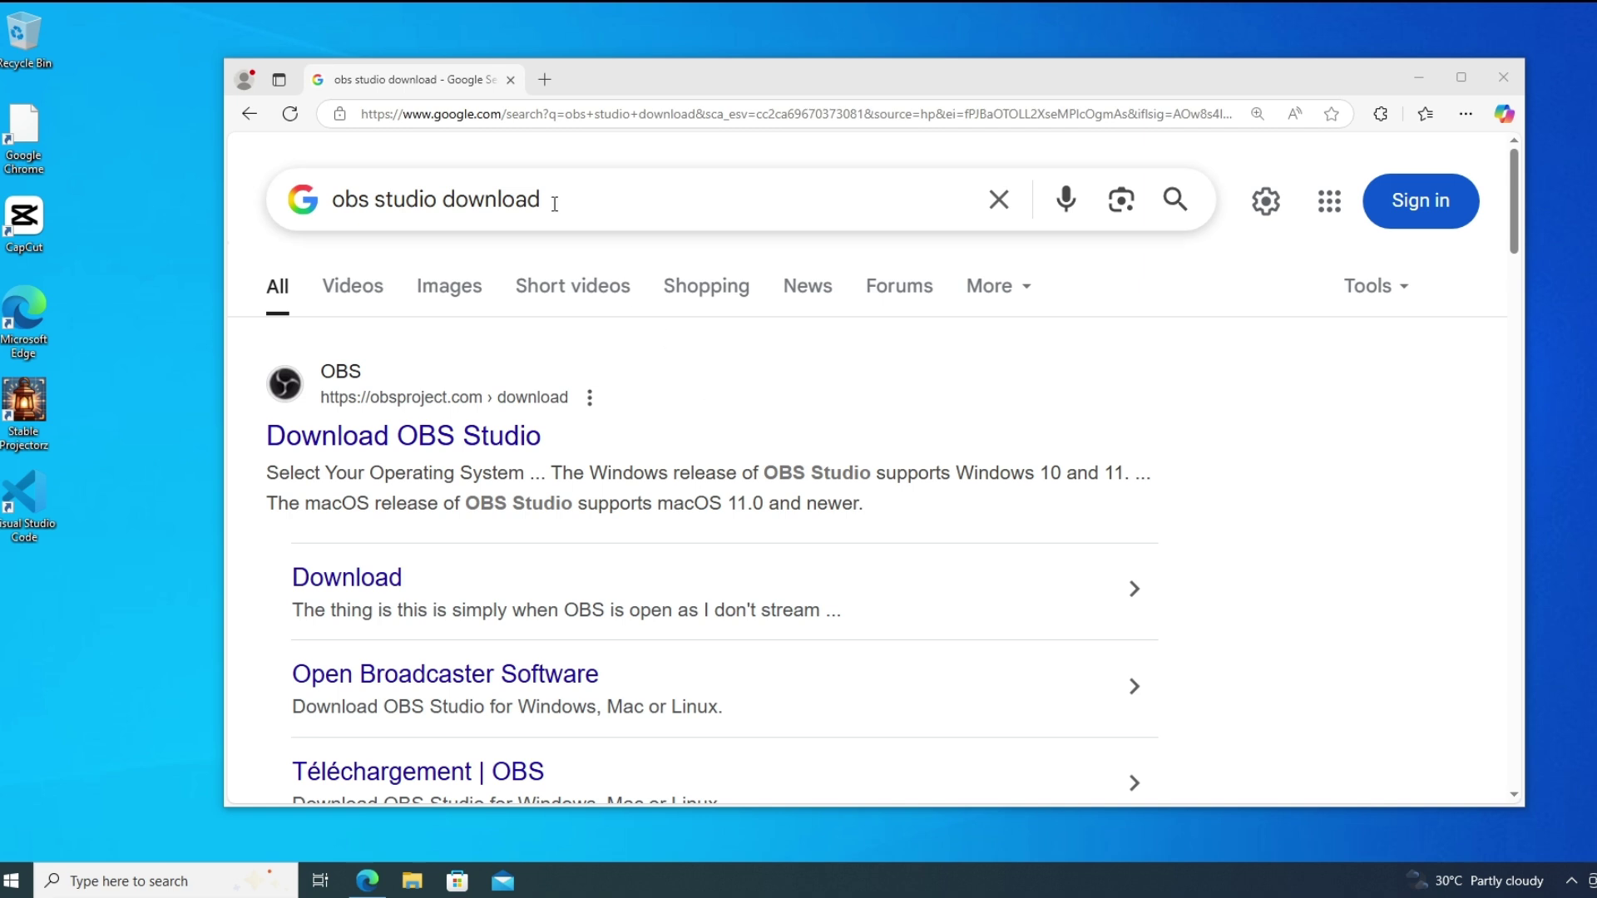
- Open the 'Download OBS Studio' result from obsproject.com in Google's results
{"action": "left_click", "coordinate": [407, 437]}
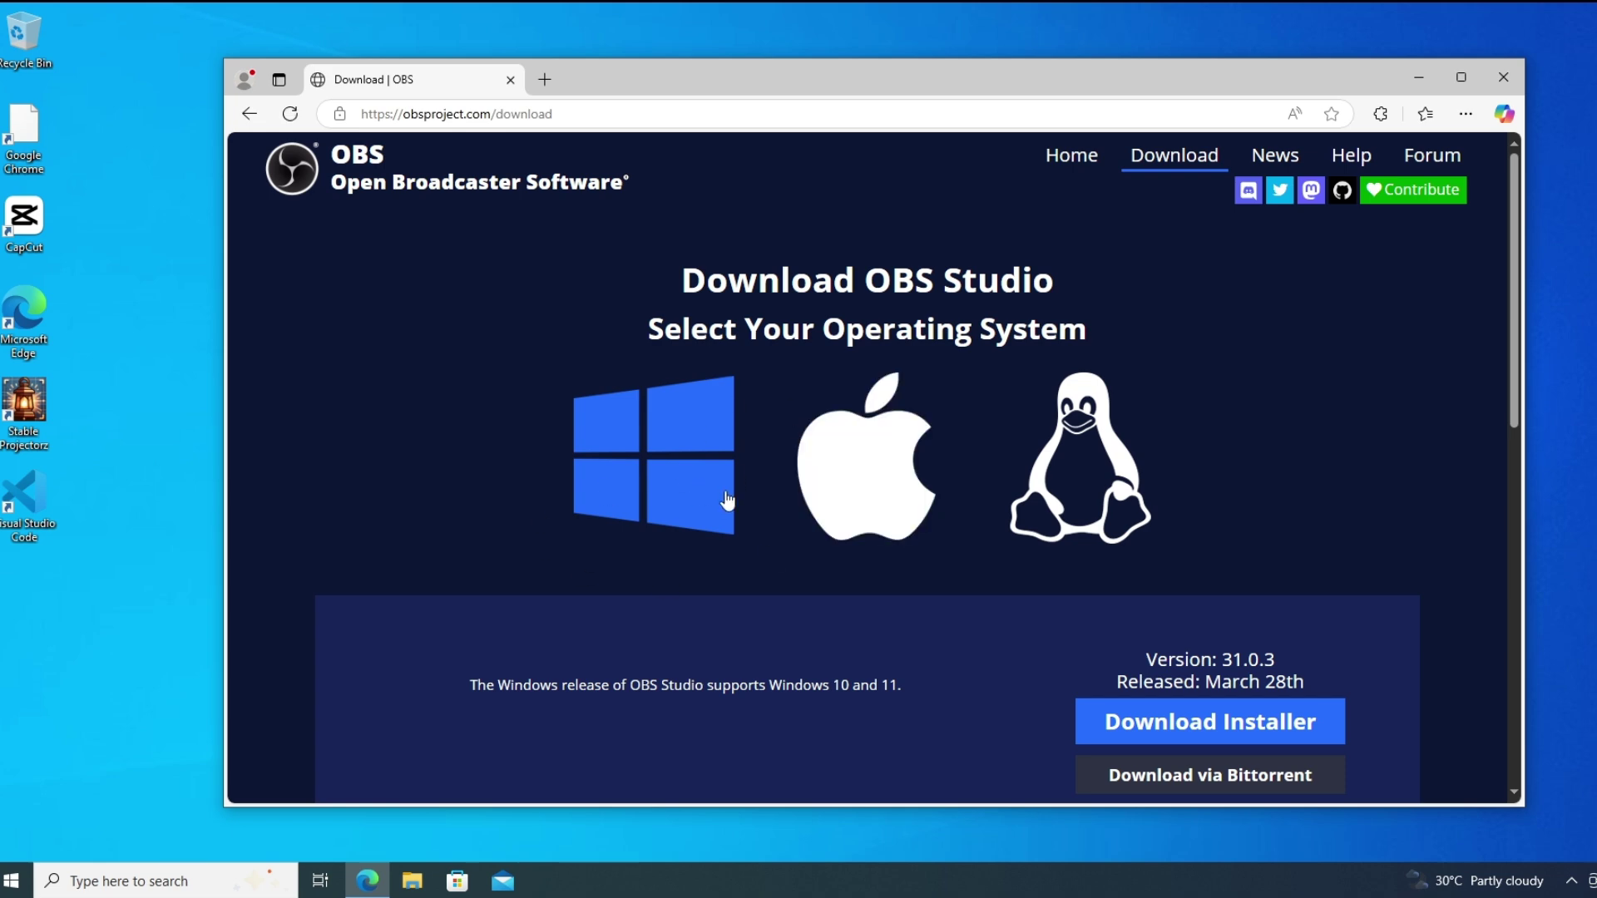
{"action": "scroll", "coordinate": [707, 551], "scroll_direction": "up", "scroll_amount": 1}
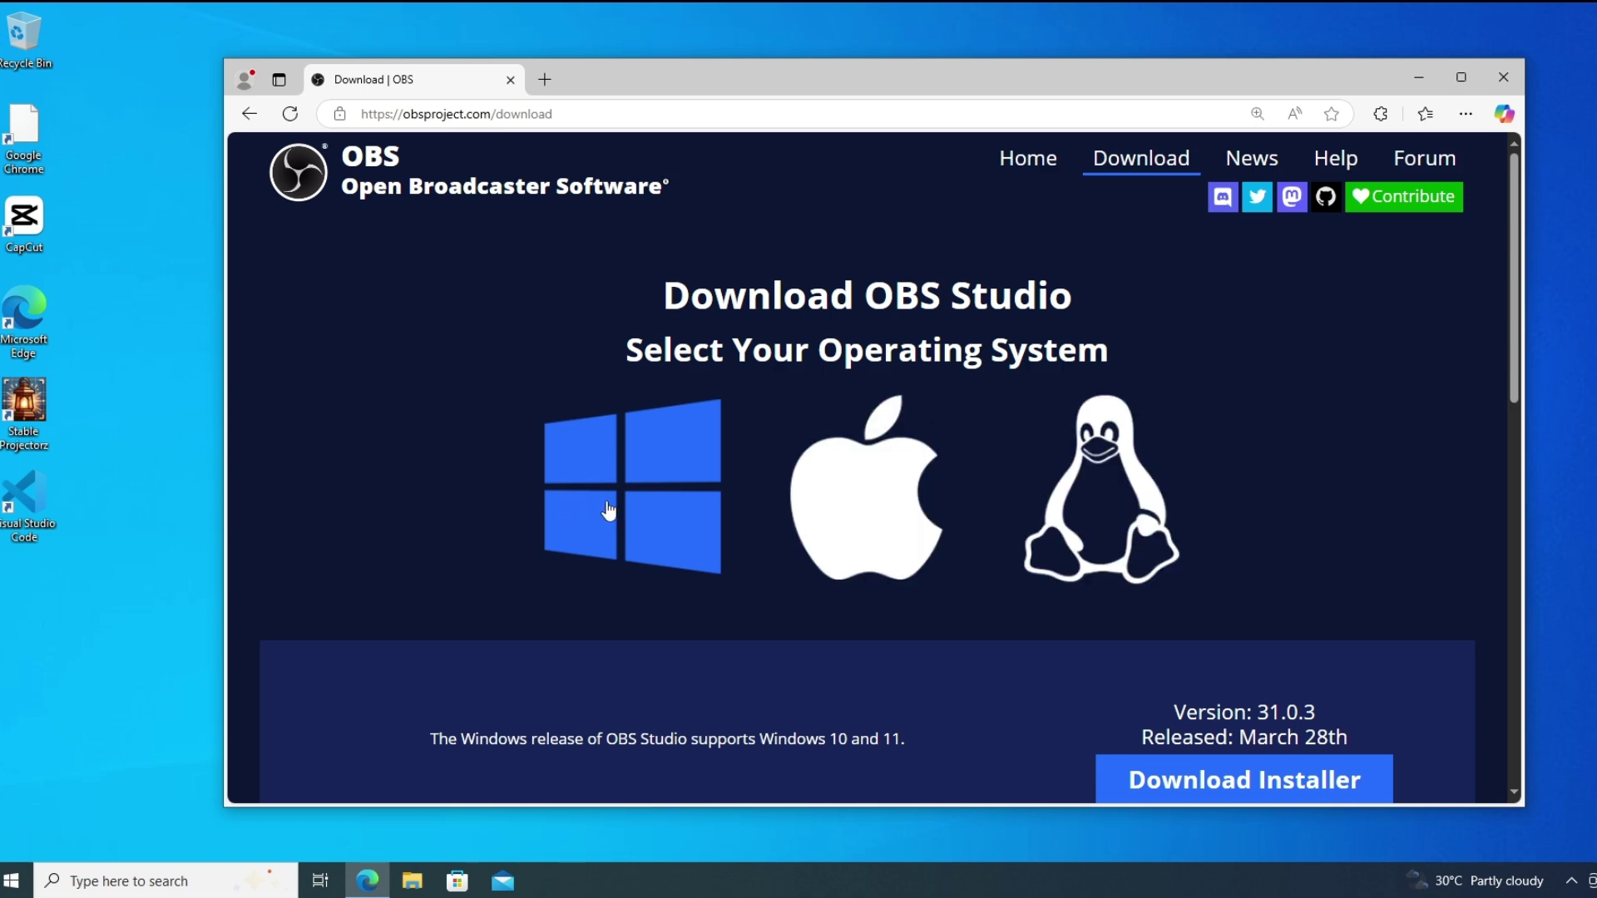
{"action": "scroll", "coordinate": [862, 487], "scroll_direction": "down", "scroll_amount": 1}
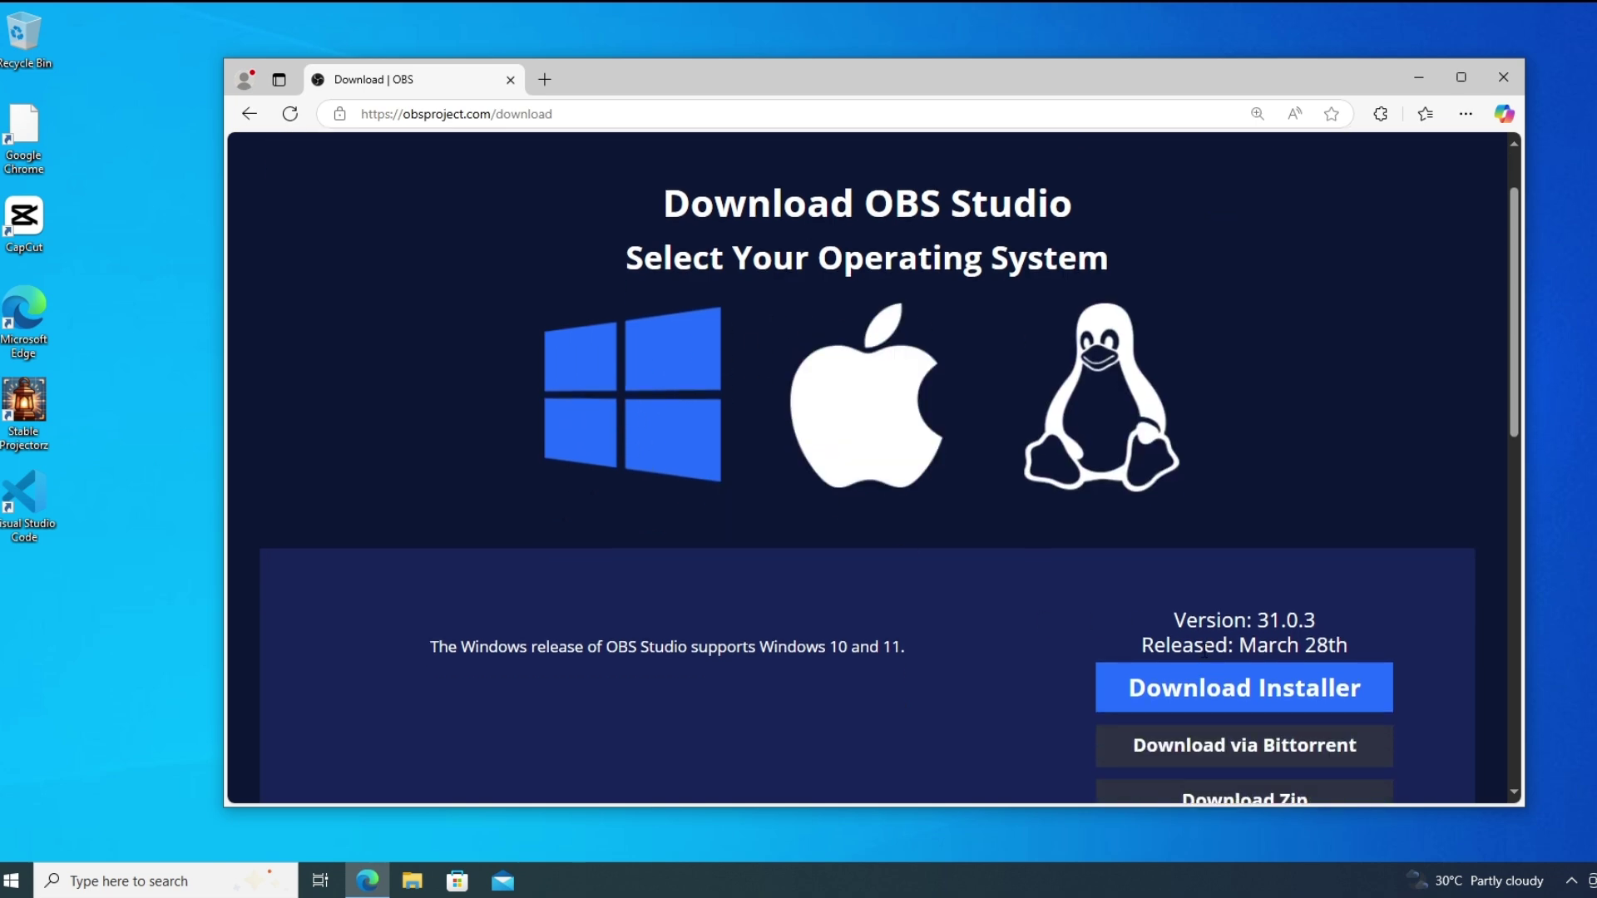
{"action": "scroll", "coordinate": [1173, 592], "scroll_direction": "down", "scroll_amount": 2}
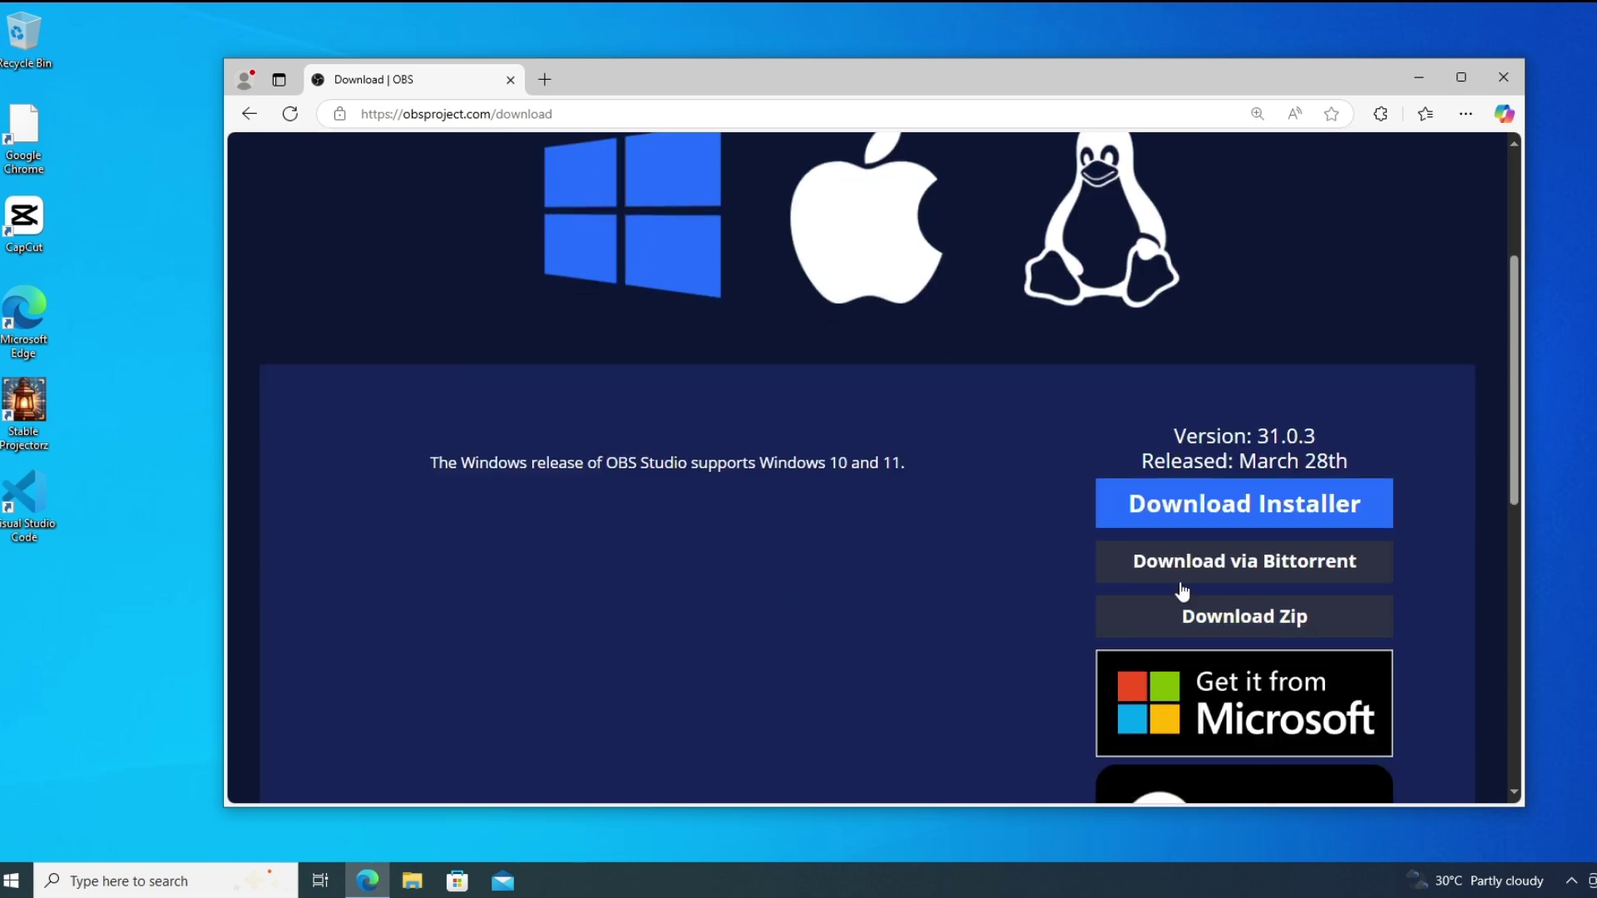
- Download the OBS Studio 31.0.3 installer from the Windows section
{"action": "left_click", "coordinate": [1179, 504]}
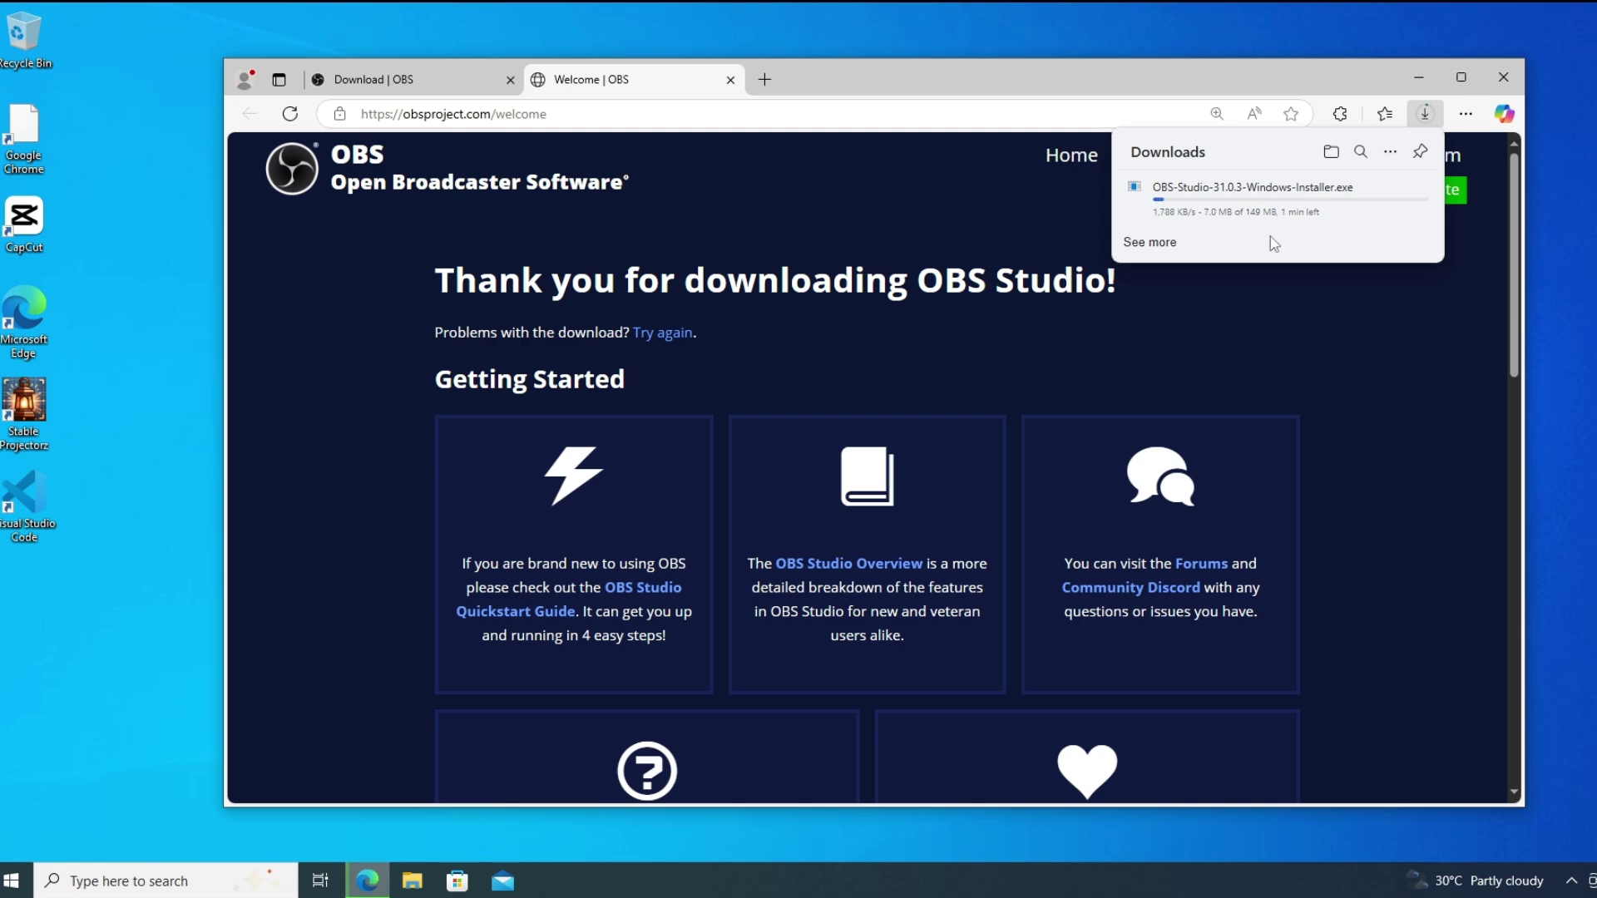
{"action": "mouse_move", "coordinate": [1251, 193]}
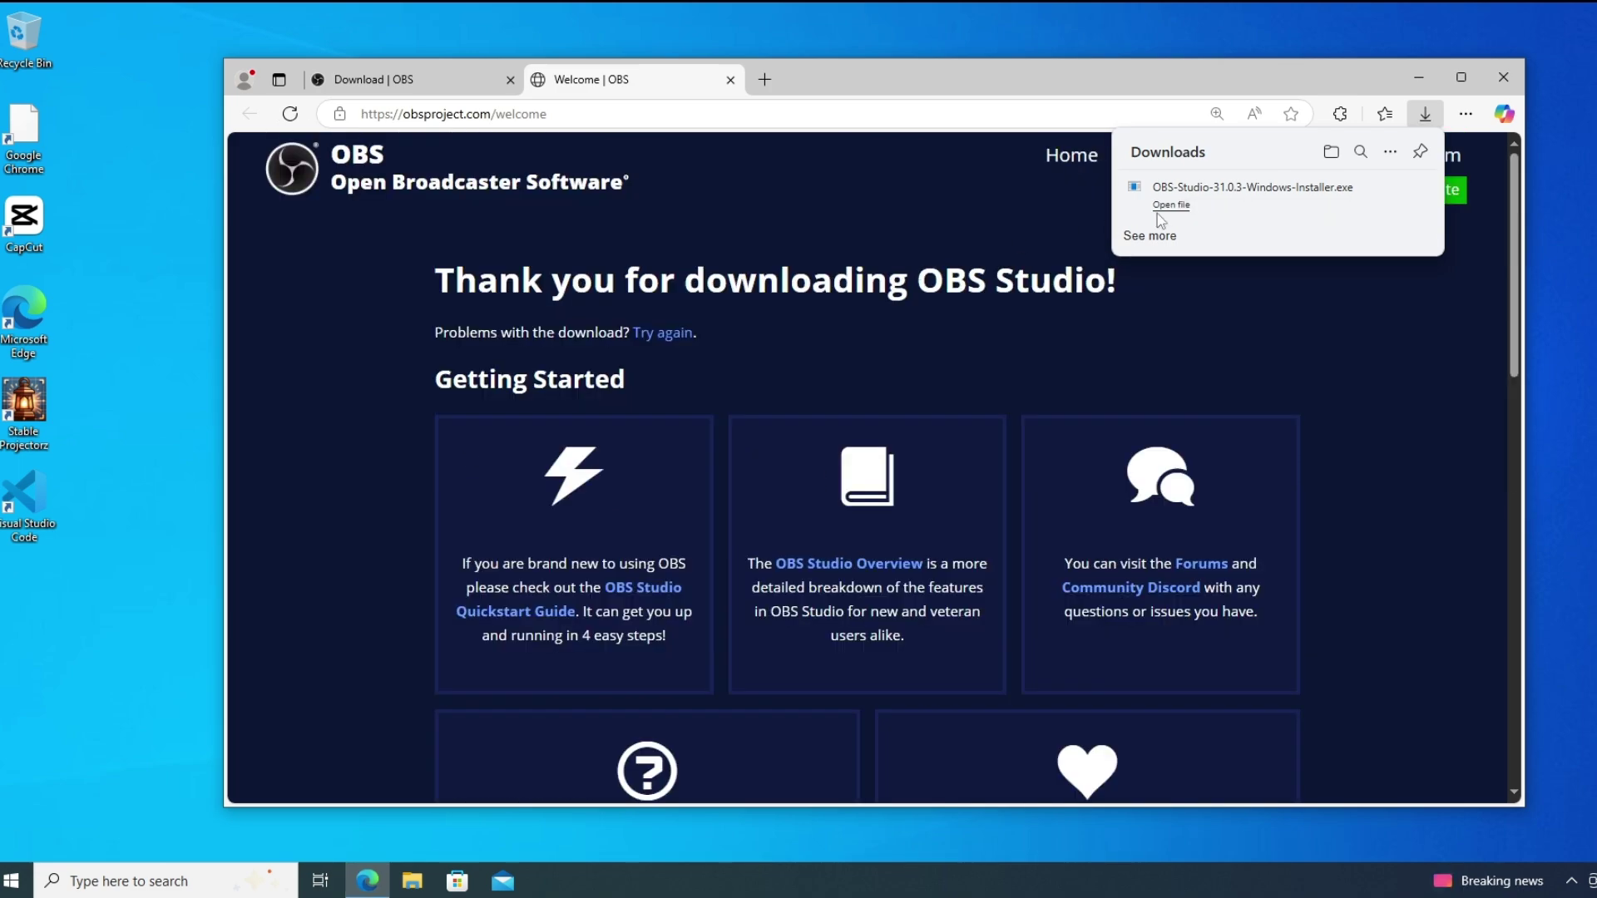
- Launch the downloaded OBS installer and approve the Windows permission prompt
{"action": "left_click", "coordinate": [1243, 193]}
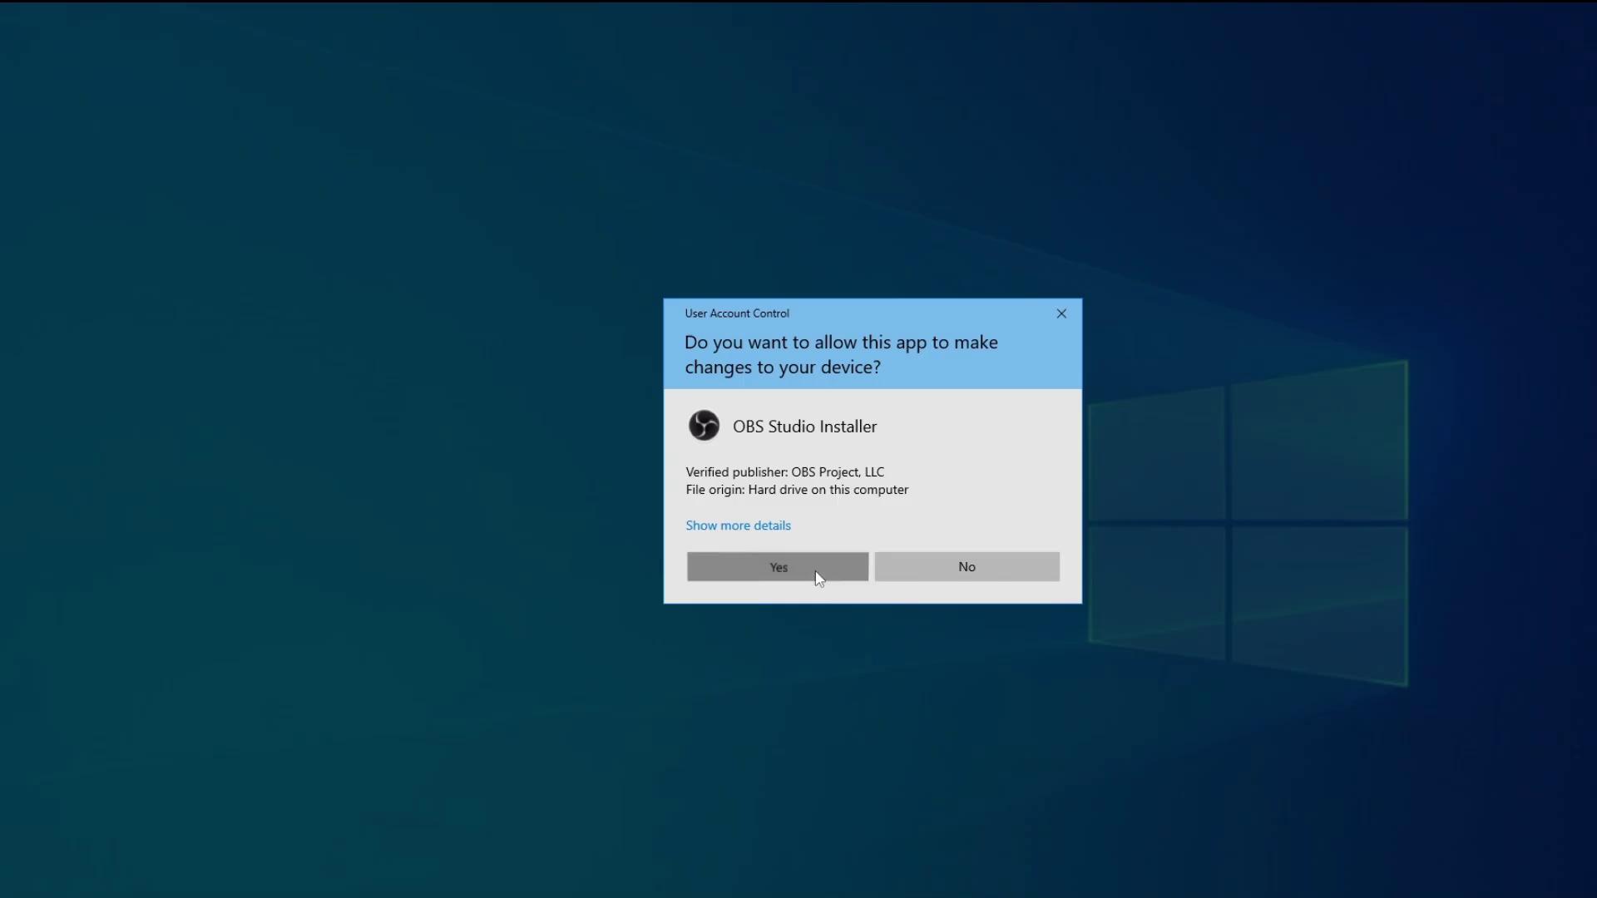
{"action": "left_click", "coordinate": [786, 569]}
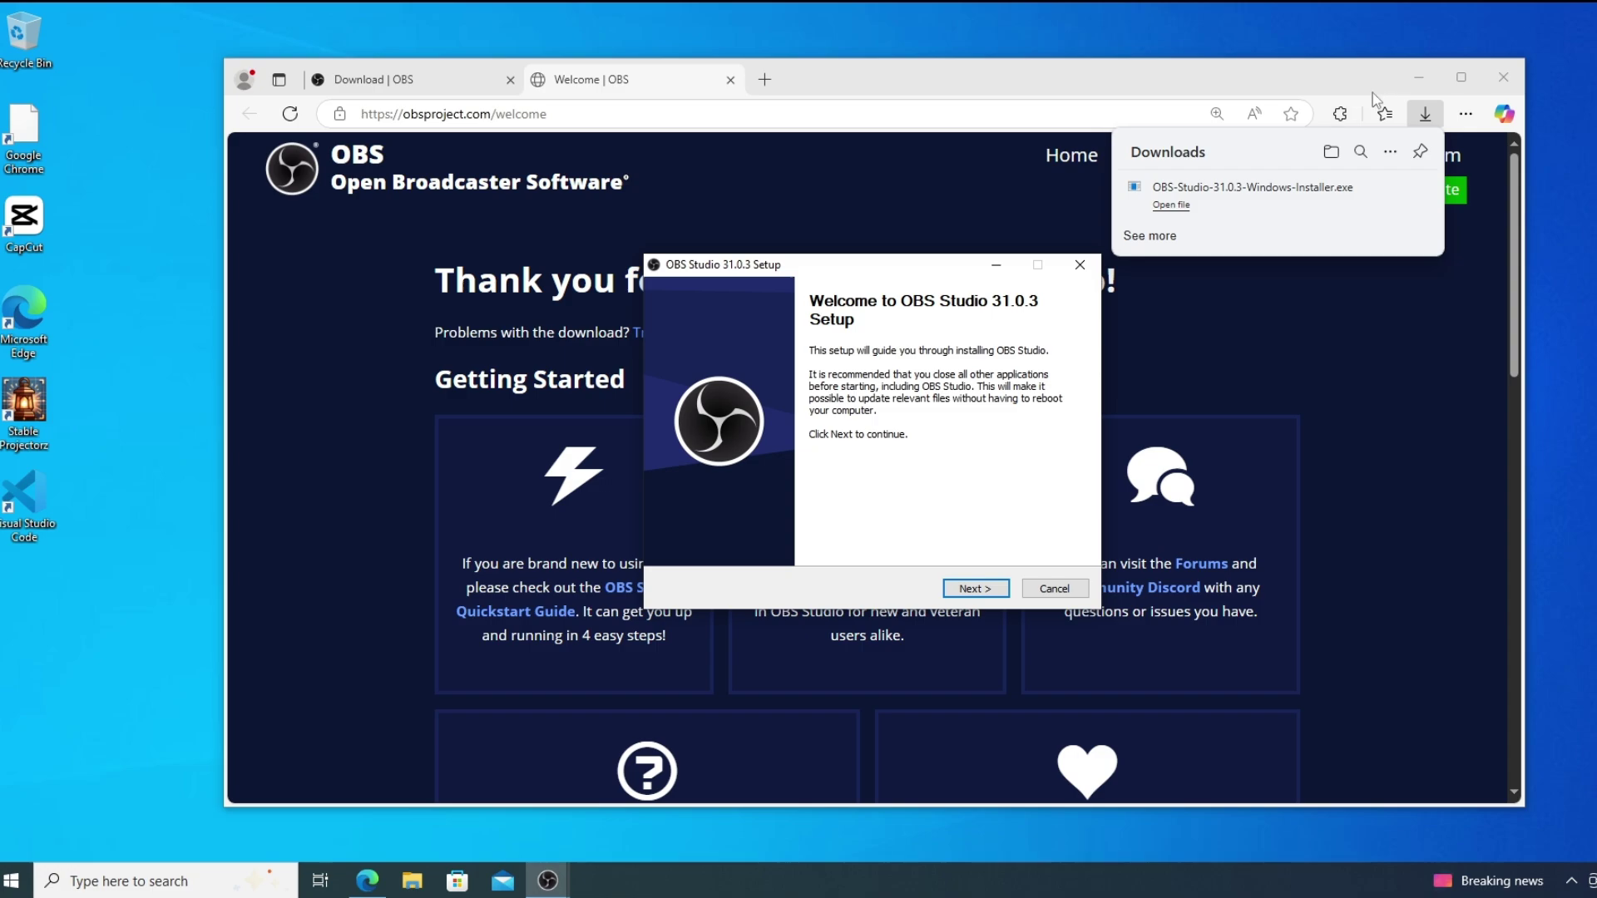
{"action": "mouse_move", "coordinate": [869, 271]}
{"action": "left_mouse_down"}
{"action": "mouse_move", "coordinate": [1075, 321]}
{"action": "mouse_move", "coordinate": [1055, 323]}
{"action": "left_mouse_up"}
{"action": "key", "text": "ctrl+plus"}
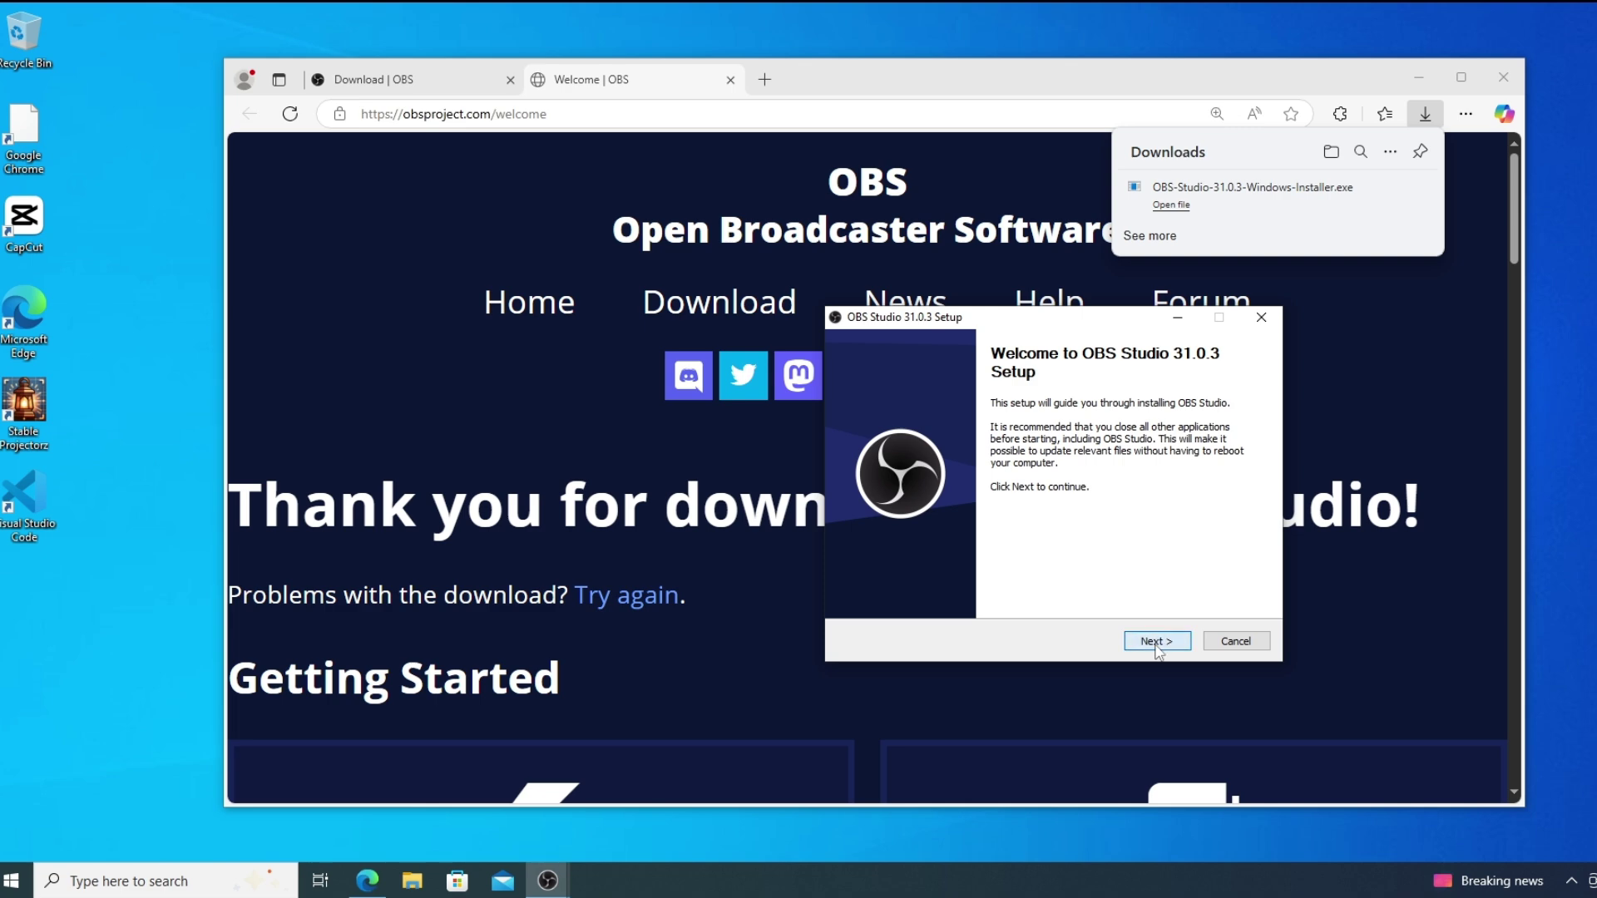
- Accept the license and install to the default Program Files folder
{"action": "key", "text": "Return"}
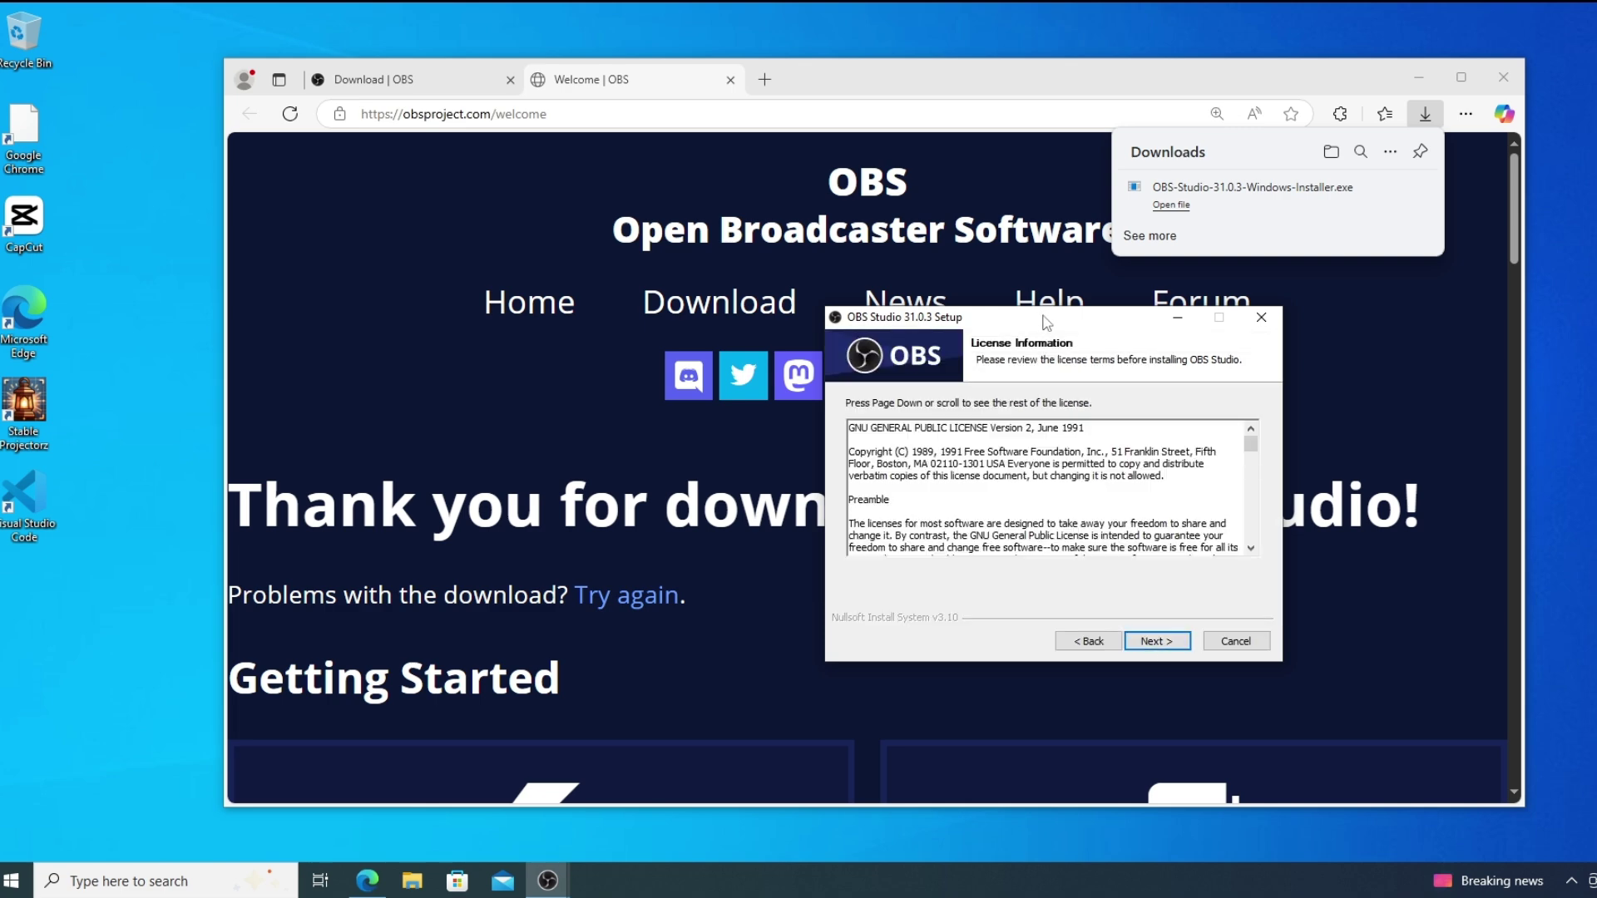
{"action": "left_click_drag", "start_coordinate": [1055, 321], "coordinate": [1009, 320]}
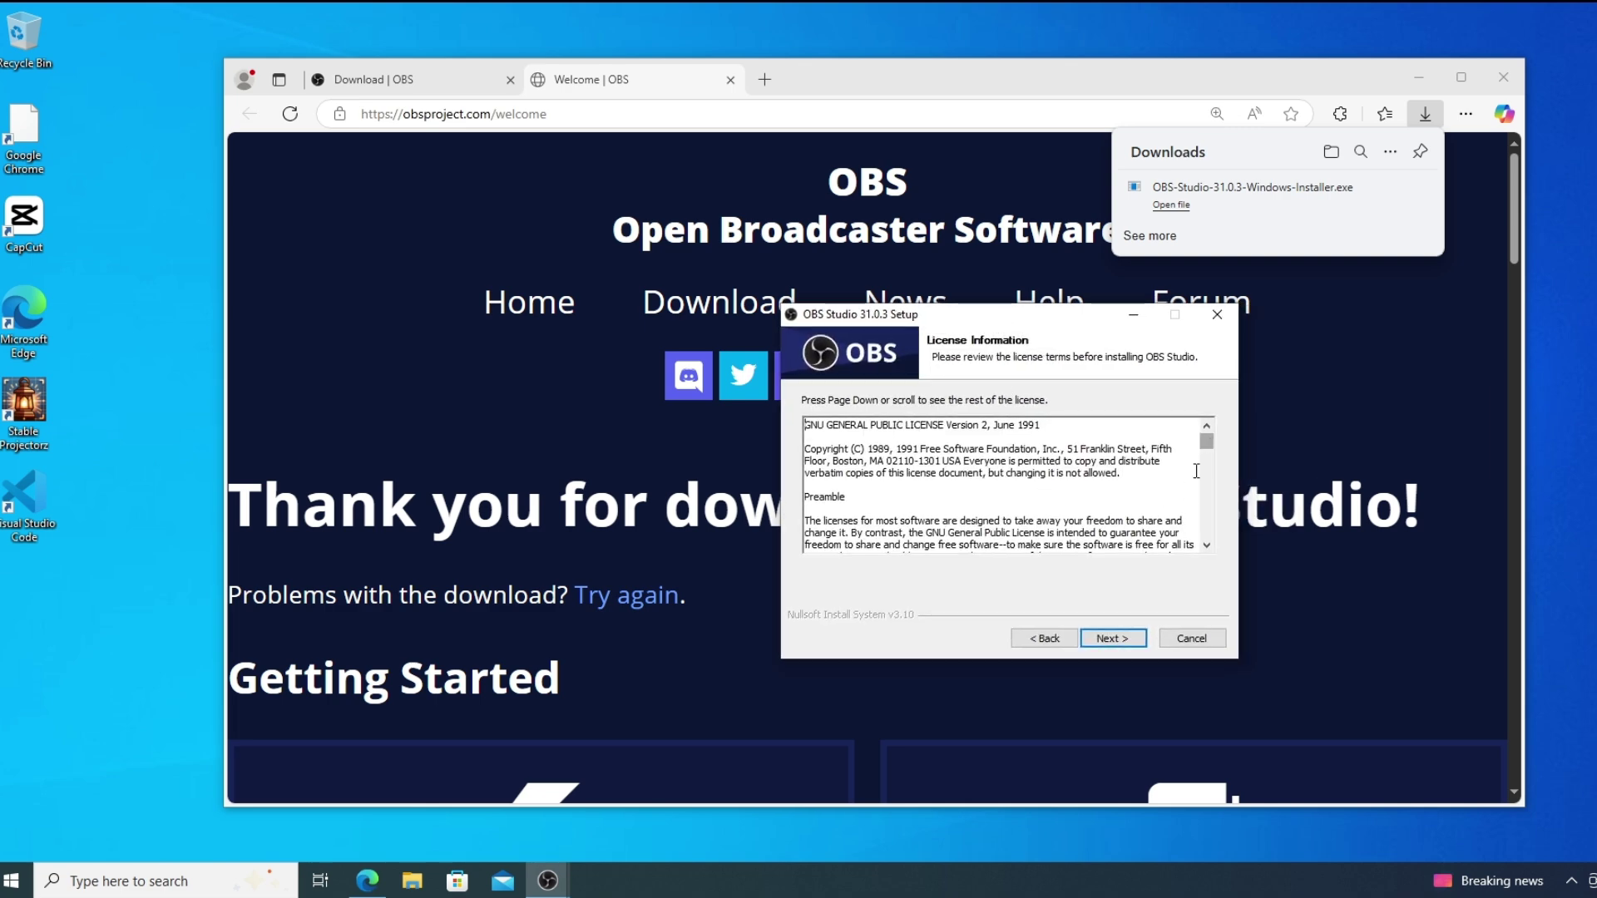
{"action": "left_click", "coordinate": [1113, 638]}
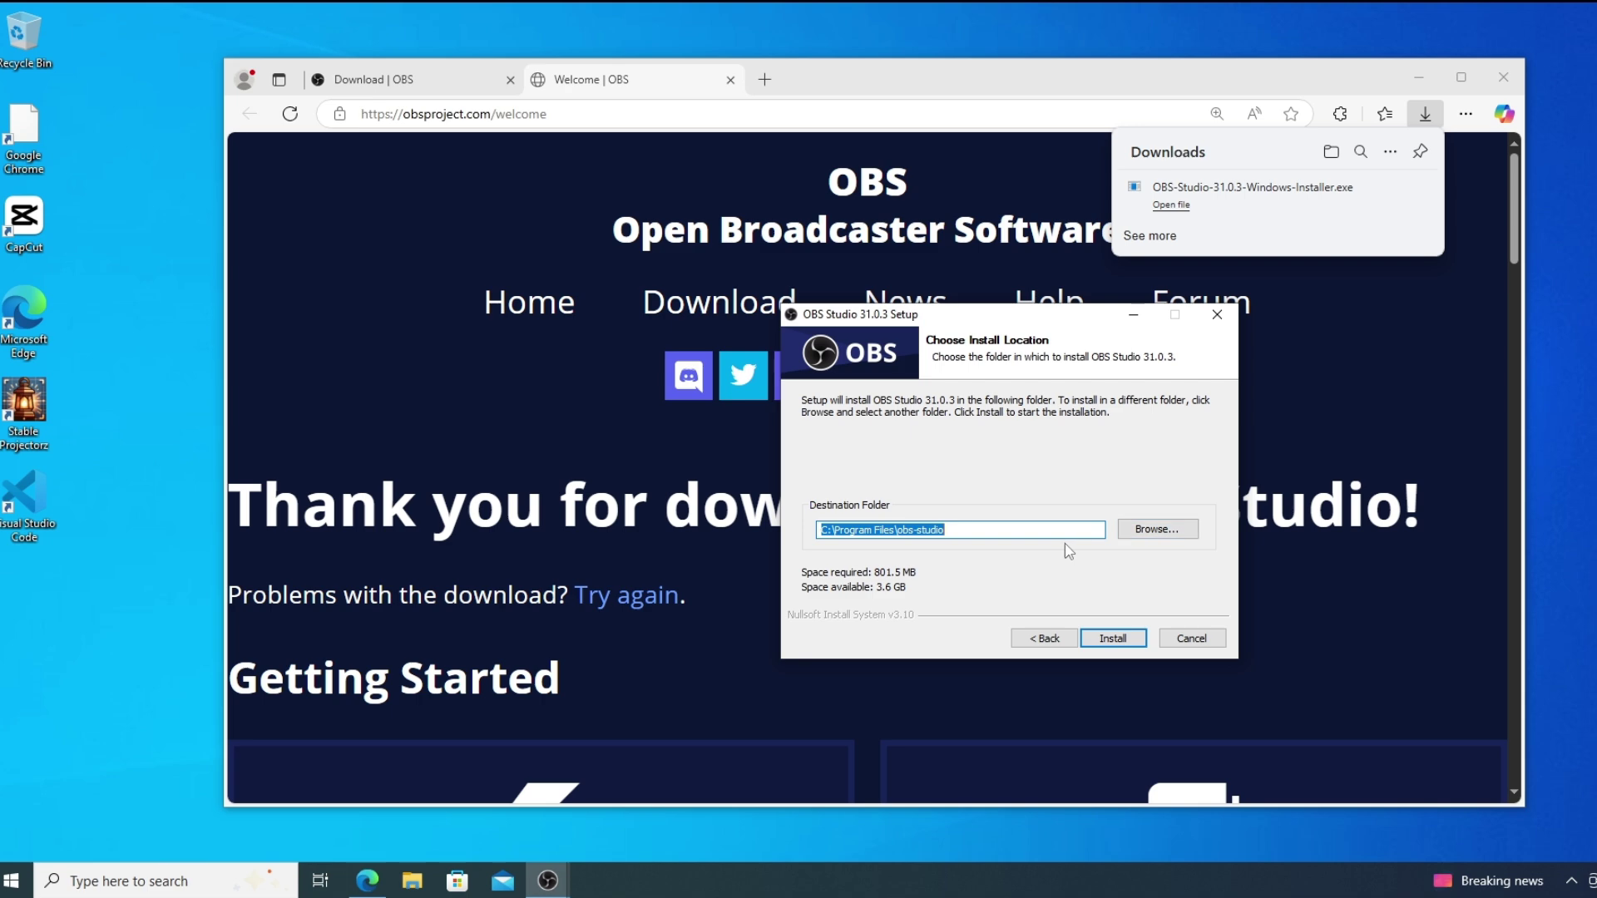
{"action": "left_click", "coordinate": [1069, 535]}
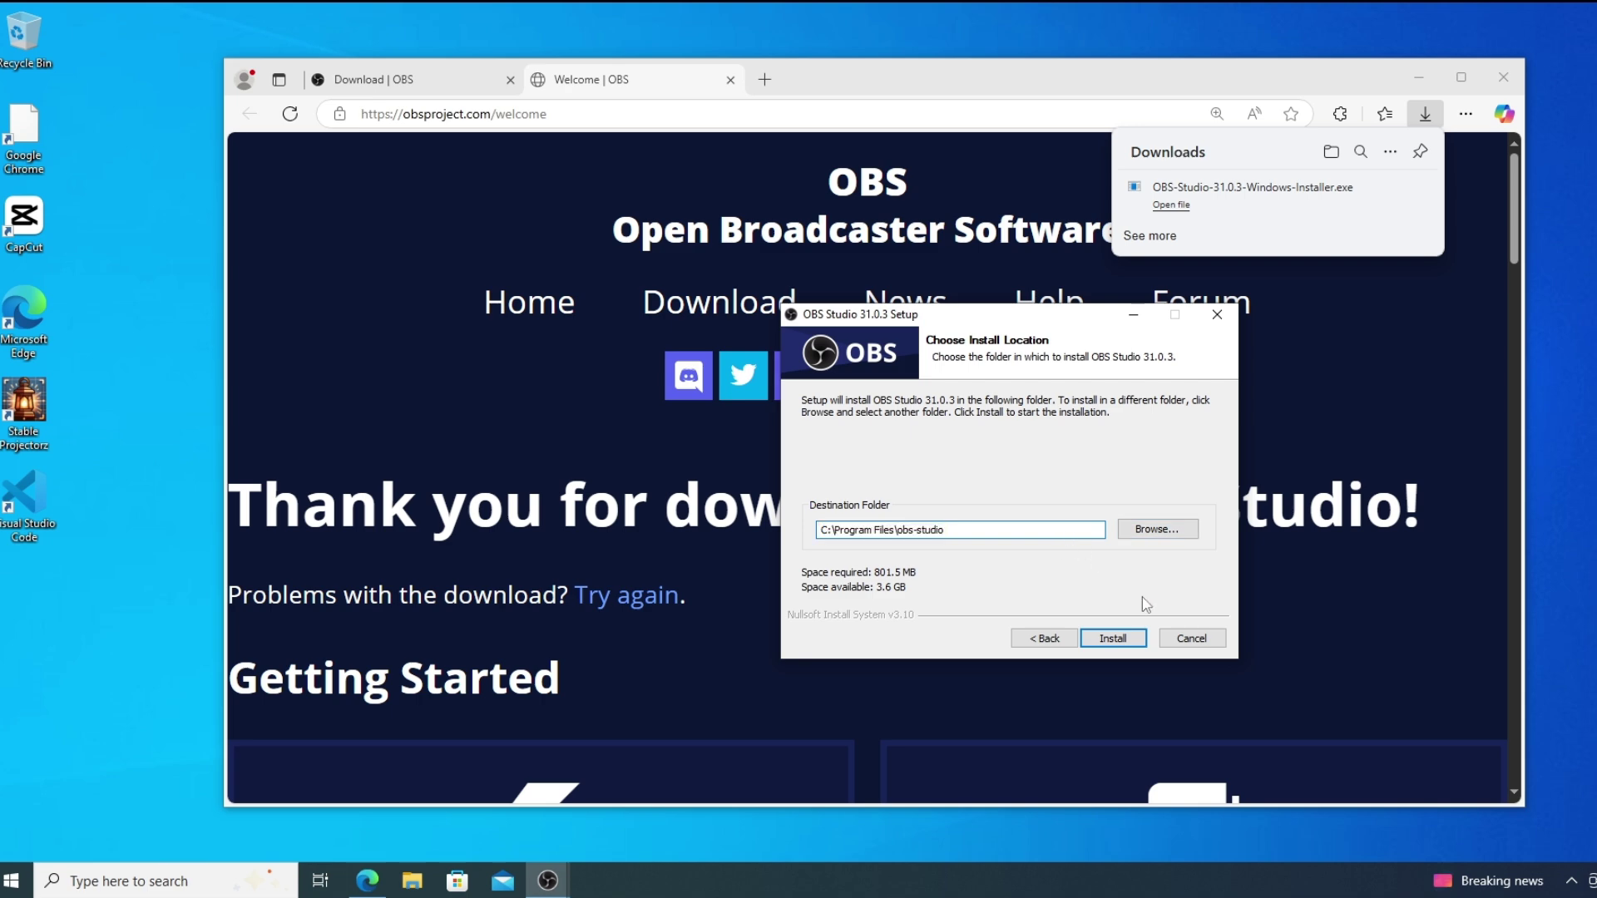
{"action": "left_click", "coordinate": [1122, 640]}
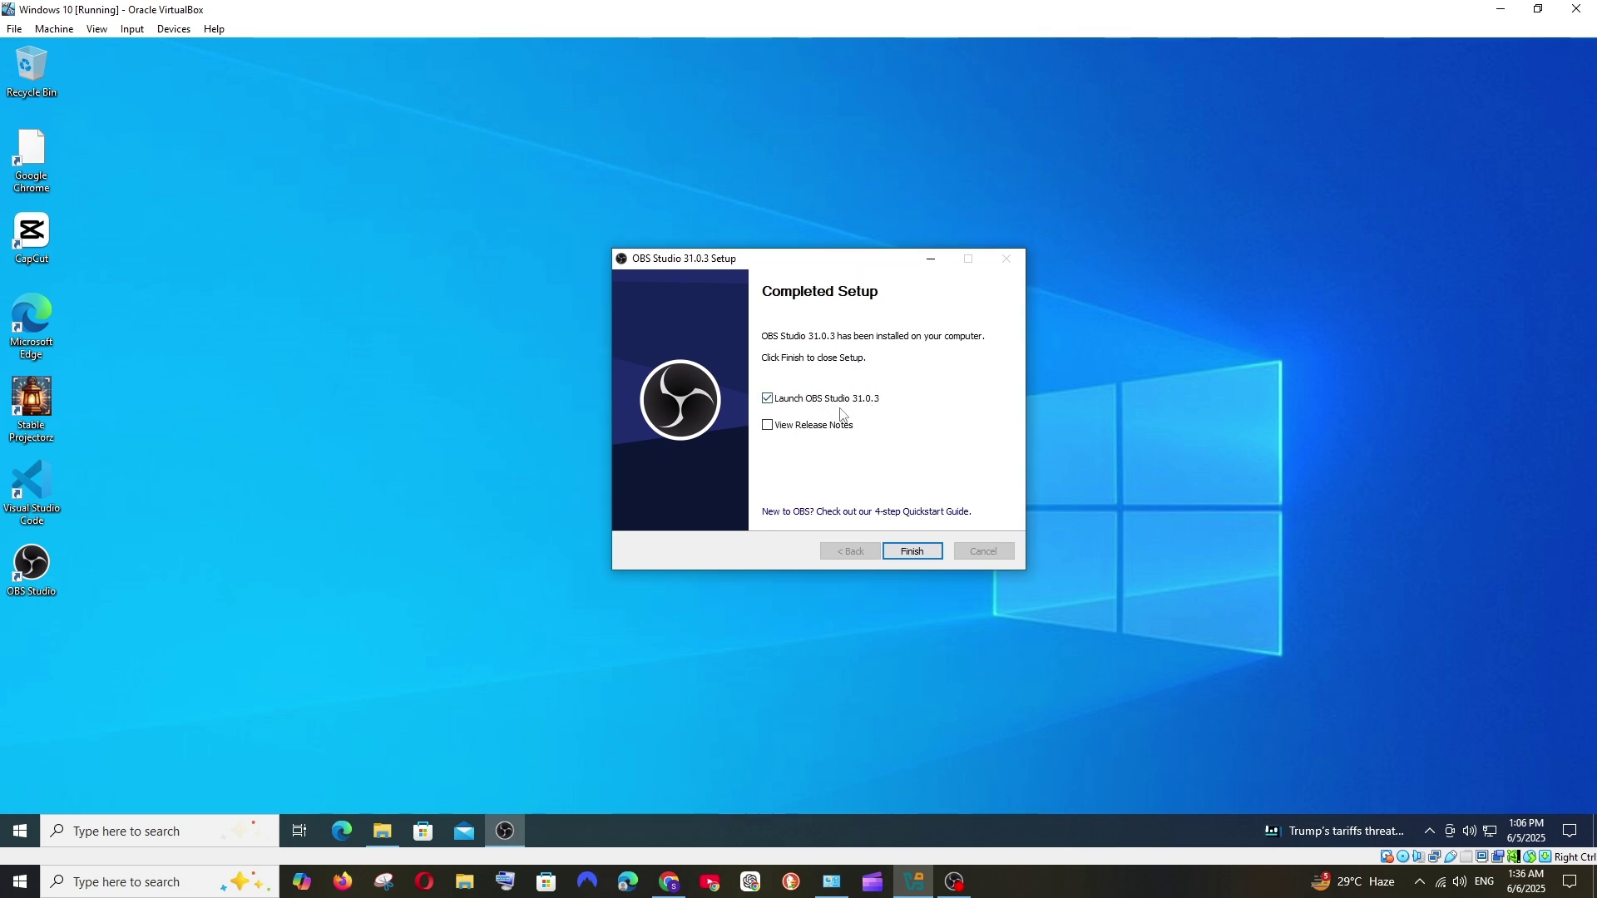
- Finish setup to launch OBS, then choose 'Optimize just for recording' in the wizard
{"action": "left_click", "coordinate": [927, 555]}
{"action": "left_click_drag", "start_coordinate": [730, 217], "coordinate": [1024, 300]}
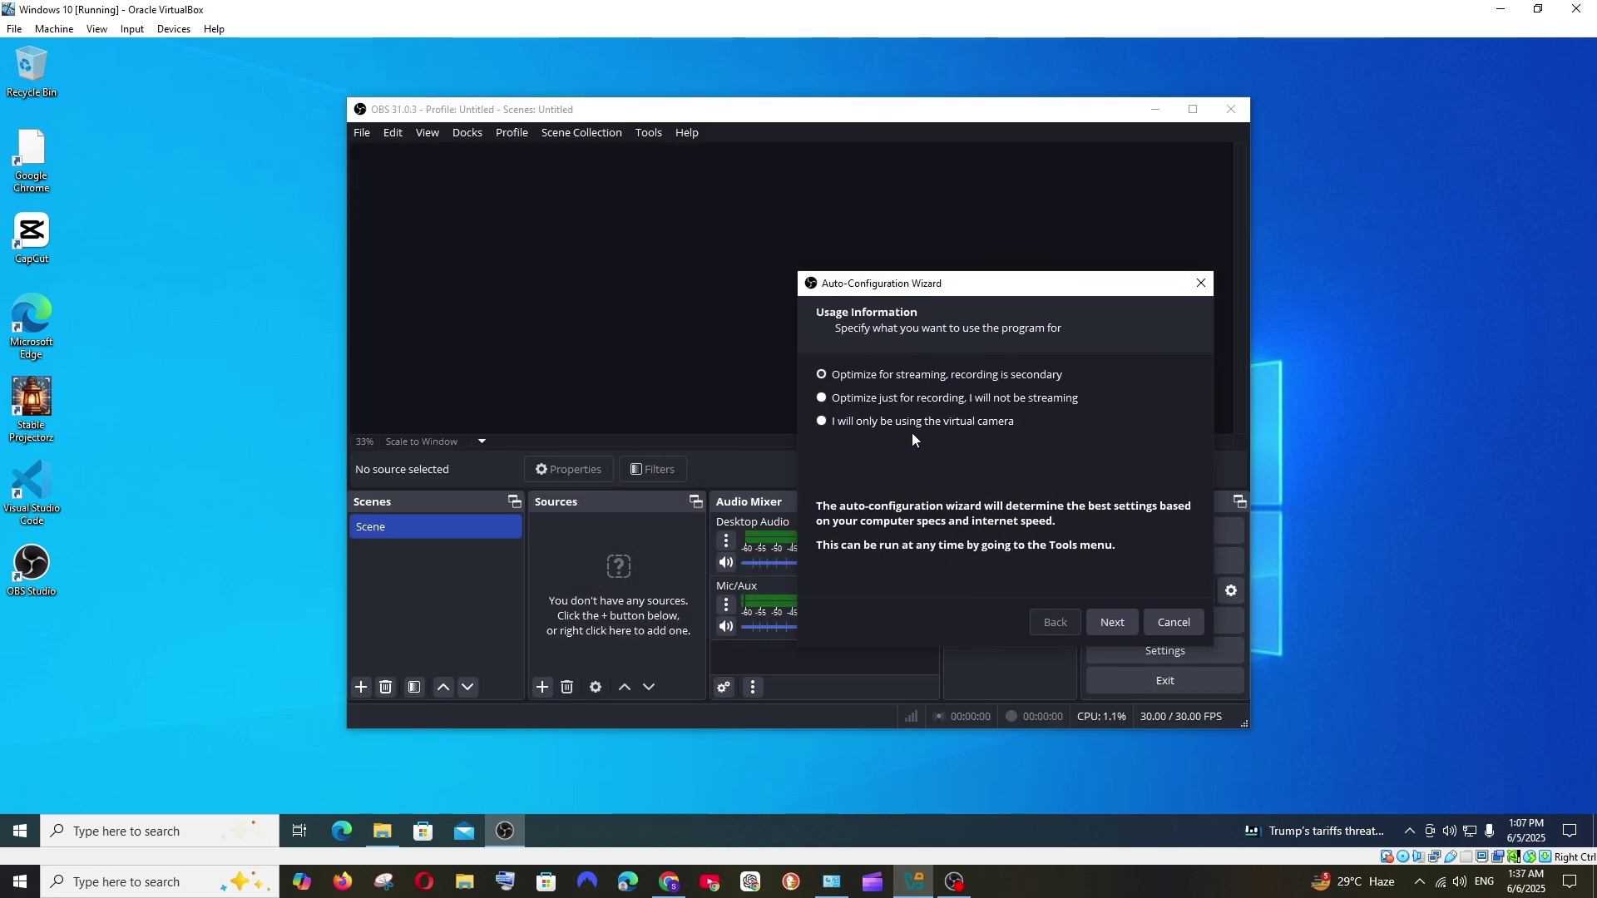
{"action": "left_click", "coordinate": [888, 374]}
{"action": "left_click", "coordinate": [871, 402]}
{"action": "left_click", "coordinate": [881, 397]}
{"action": "left_click", "coordinate": [1114, 623]}
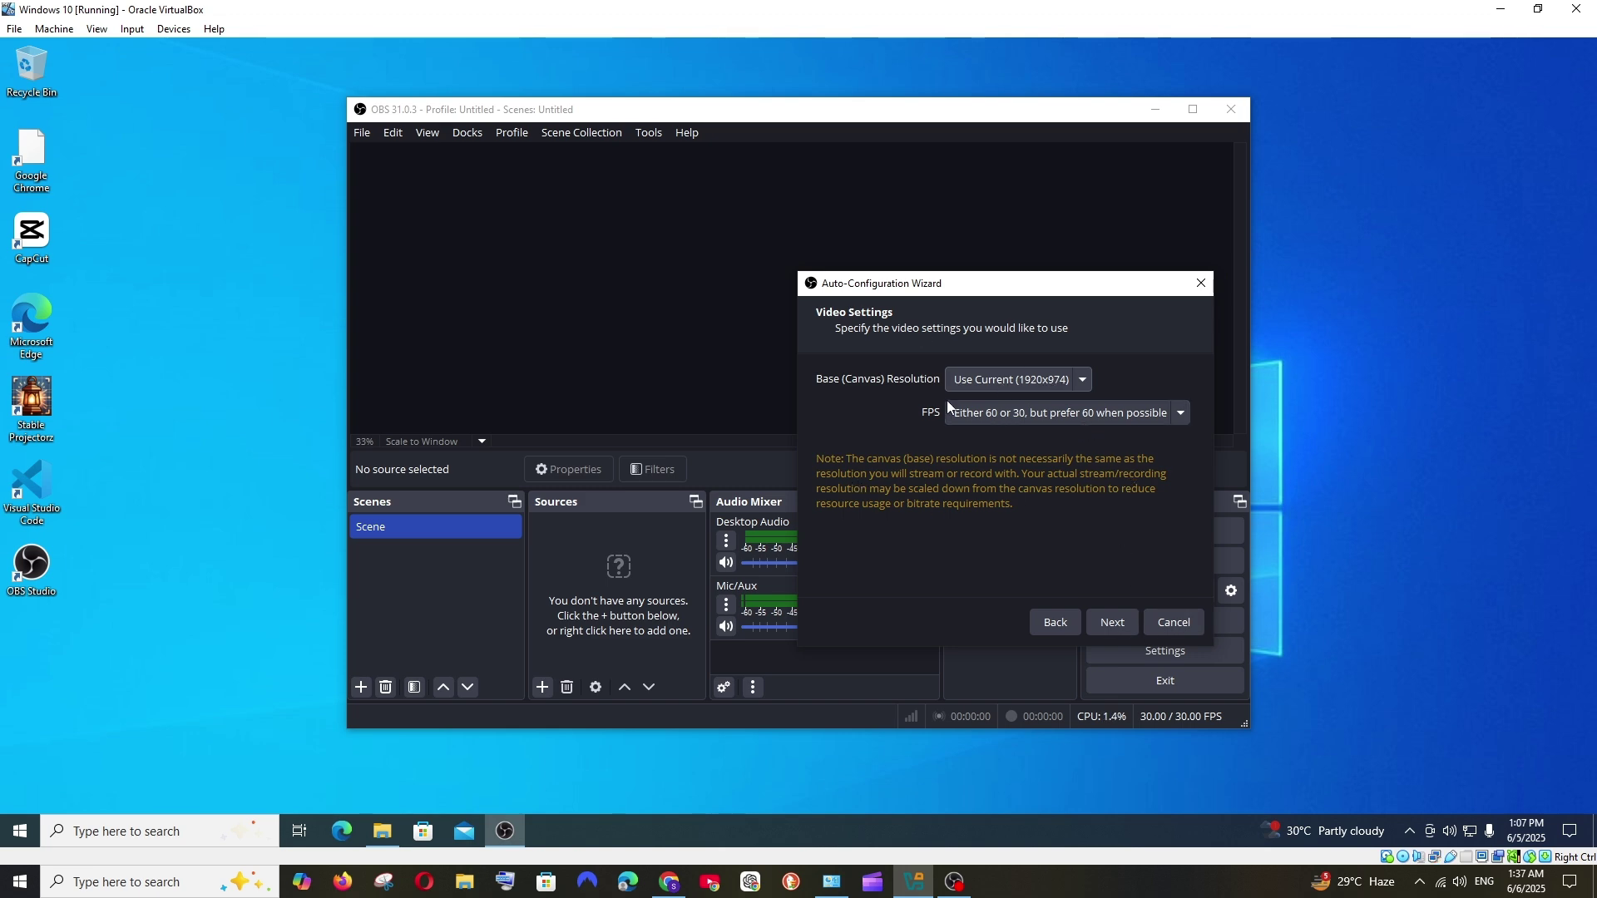
- Keep Base Resolution at Use Current (1920x974) with 60 FPS and run the tests
{"action": "left_click", "coordinate": [1083, 379]}
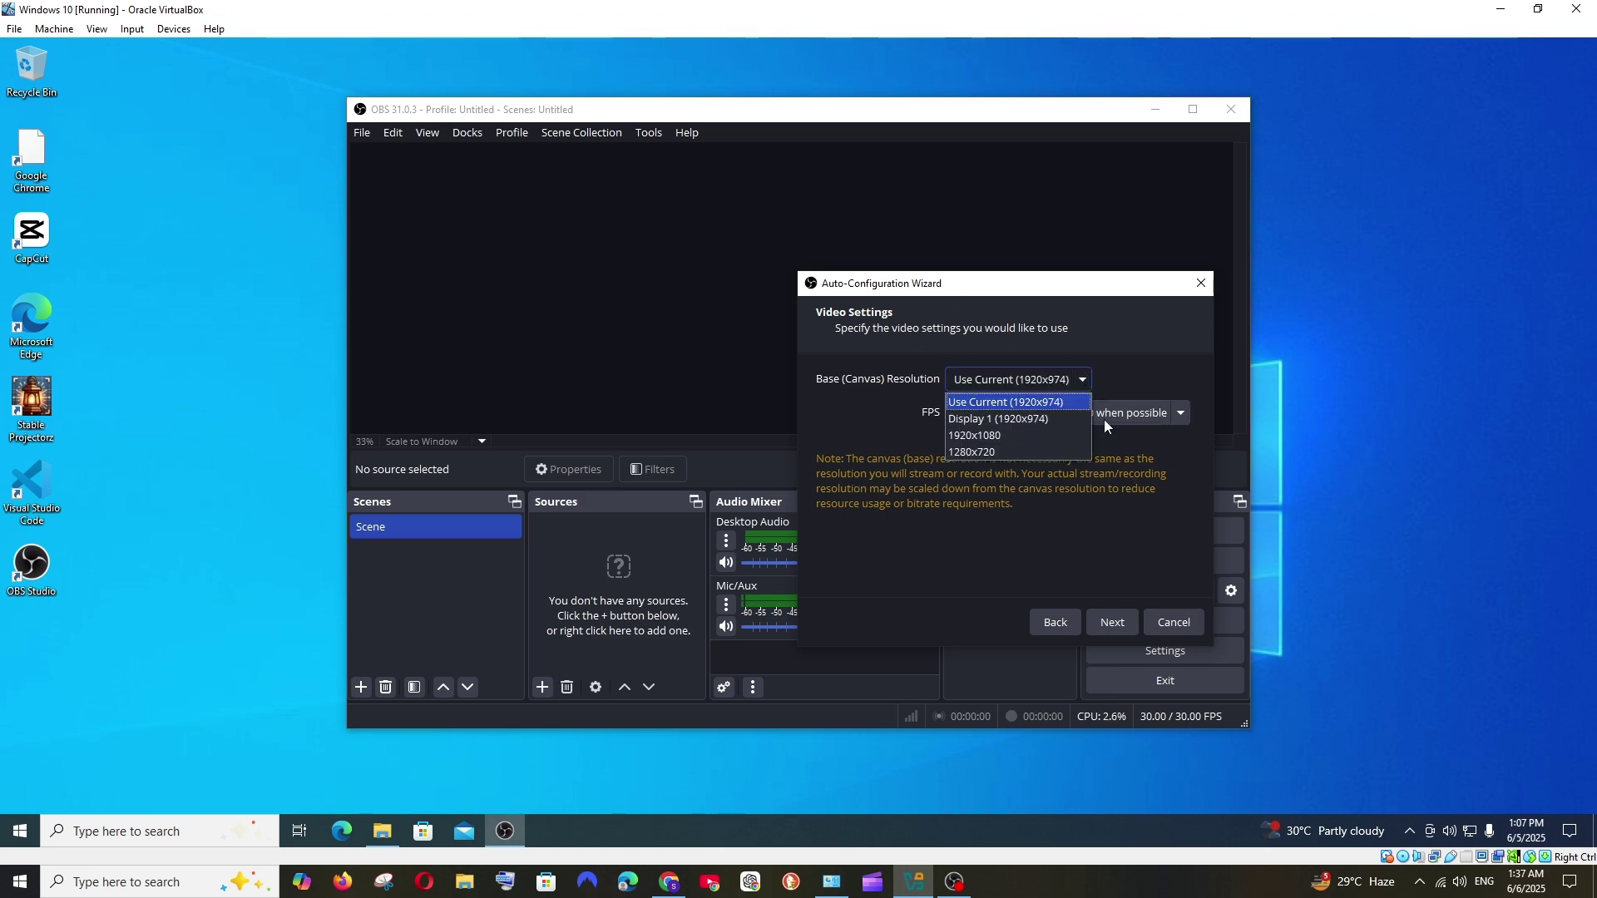
{"action": "left_click", "coordinate": [1121, 466]}
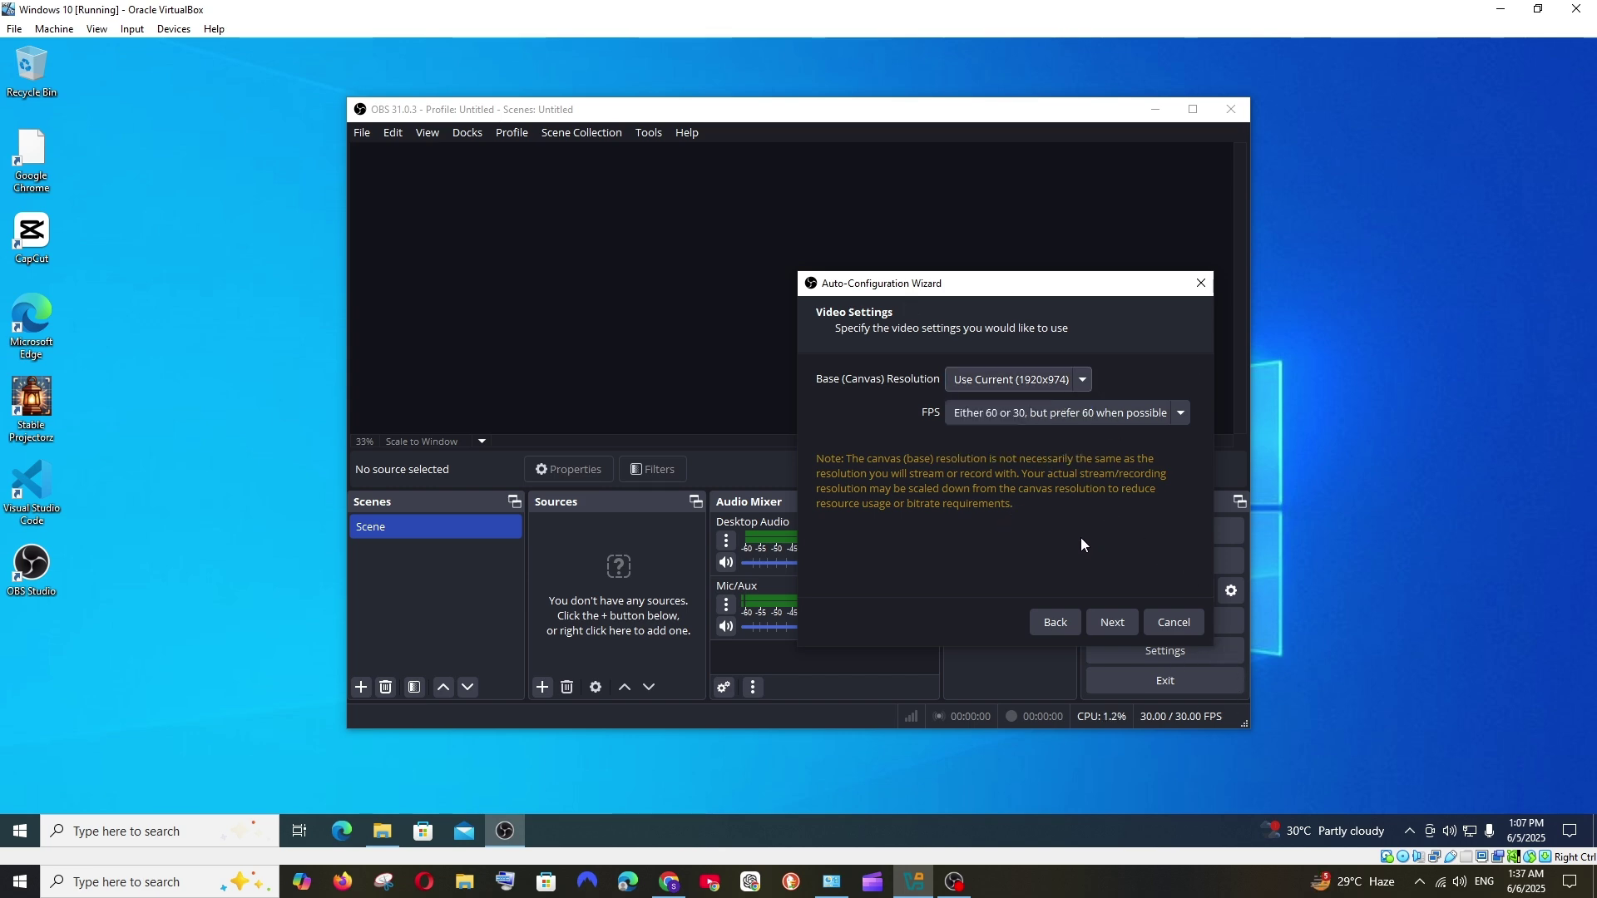
{"action": "left_click", "coordinate": [1112, 621]}
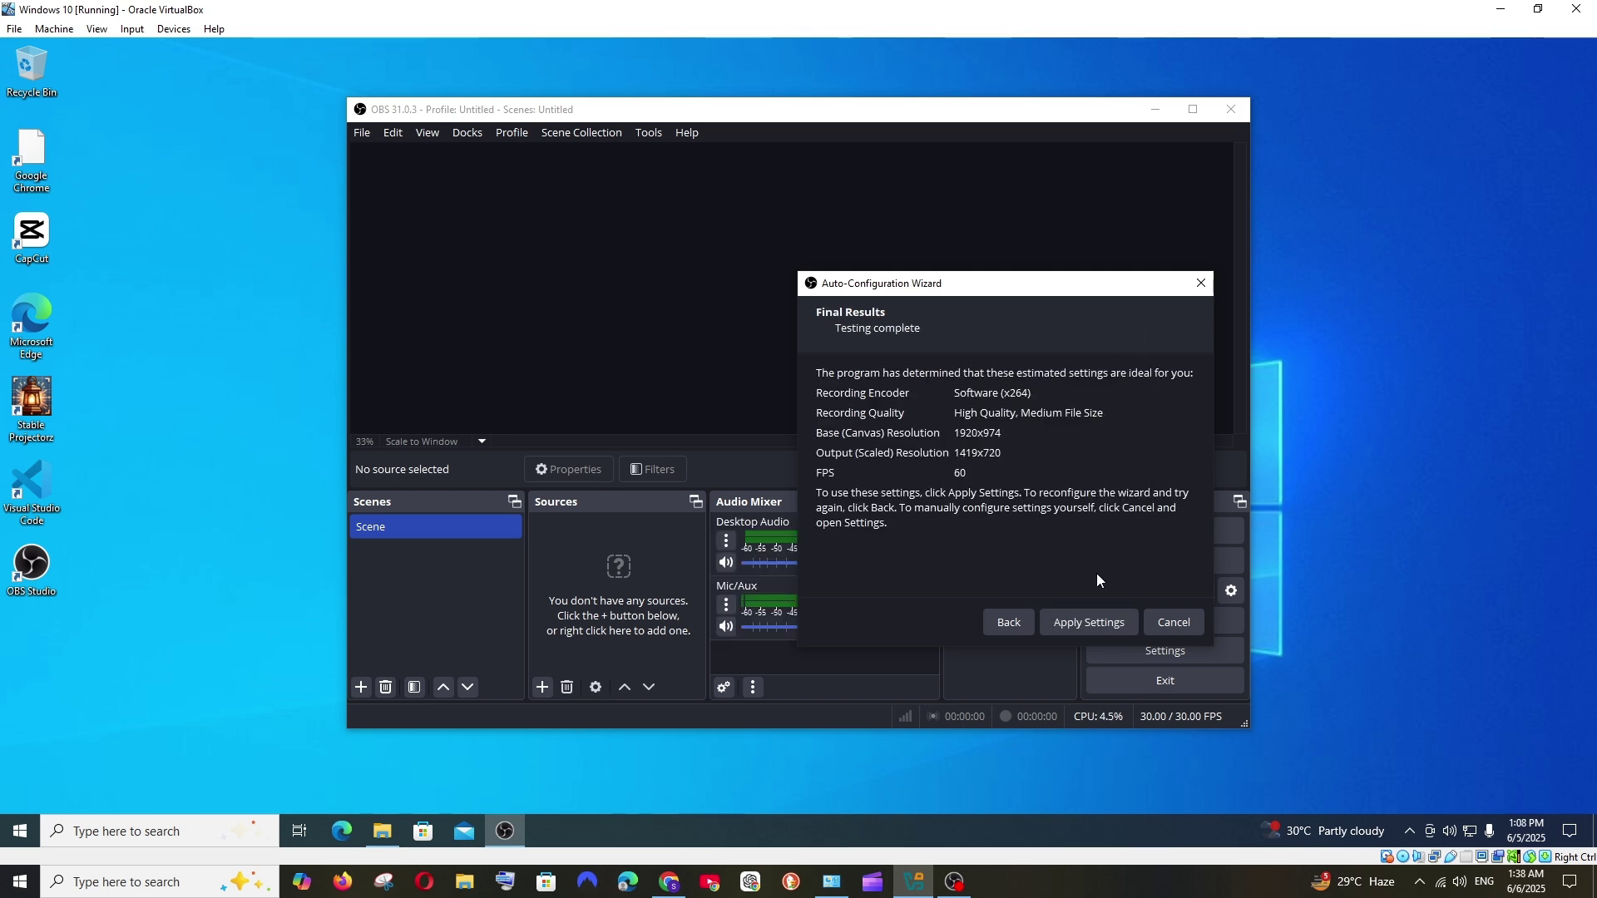
- Apply the x264, 1419x720, 60 FPS settings and make the OBS window shorter
{"action": "left_click", "coordinate": [1104, 626]}
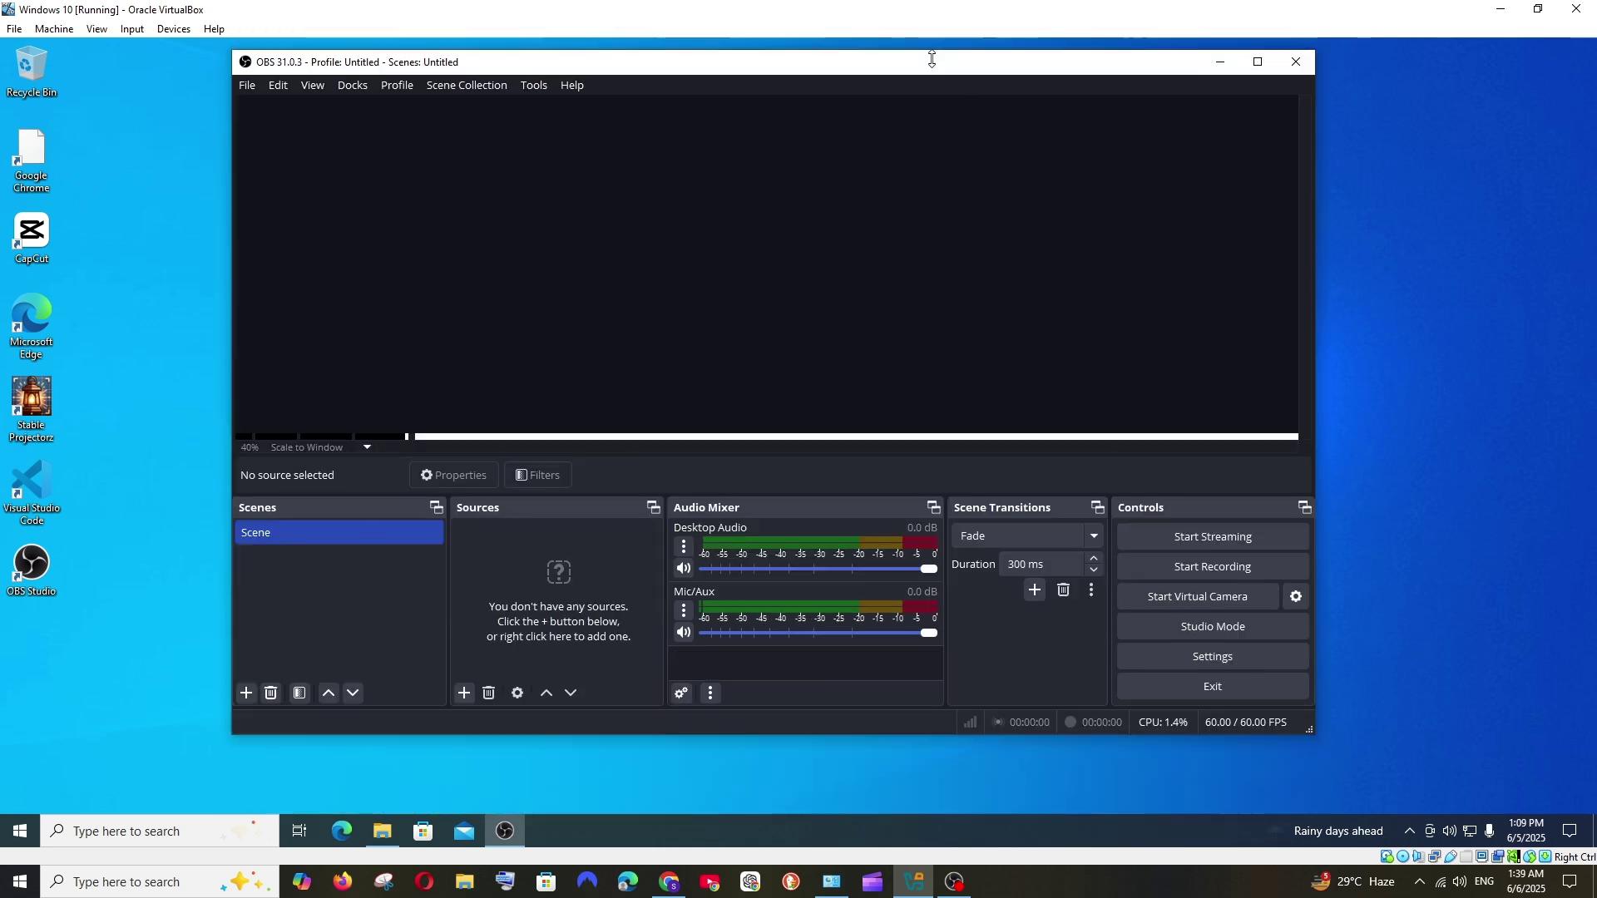
{"action": "left_click_drag", "start_coordinate": [930, 50], "coordinate": [938, 68]}
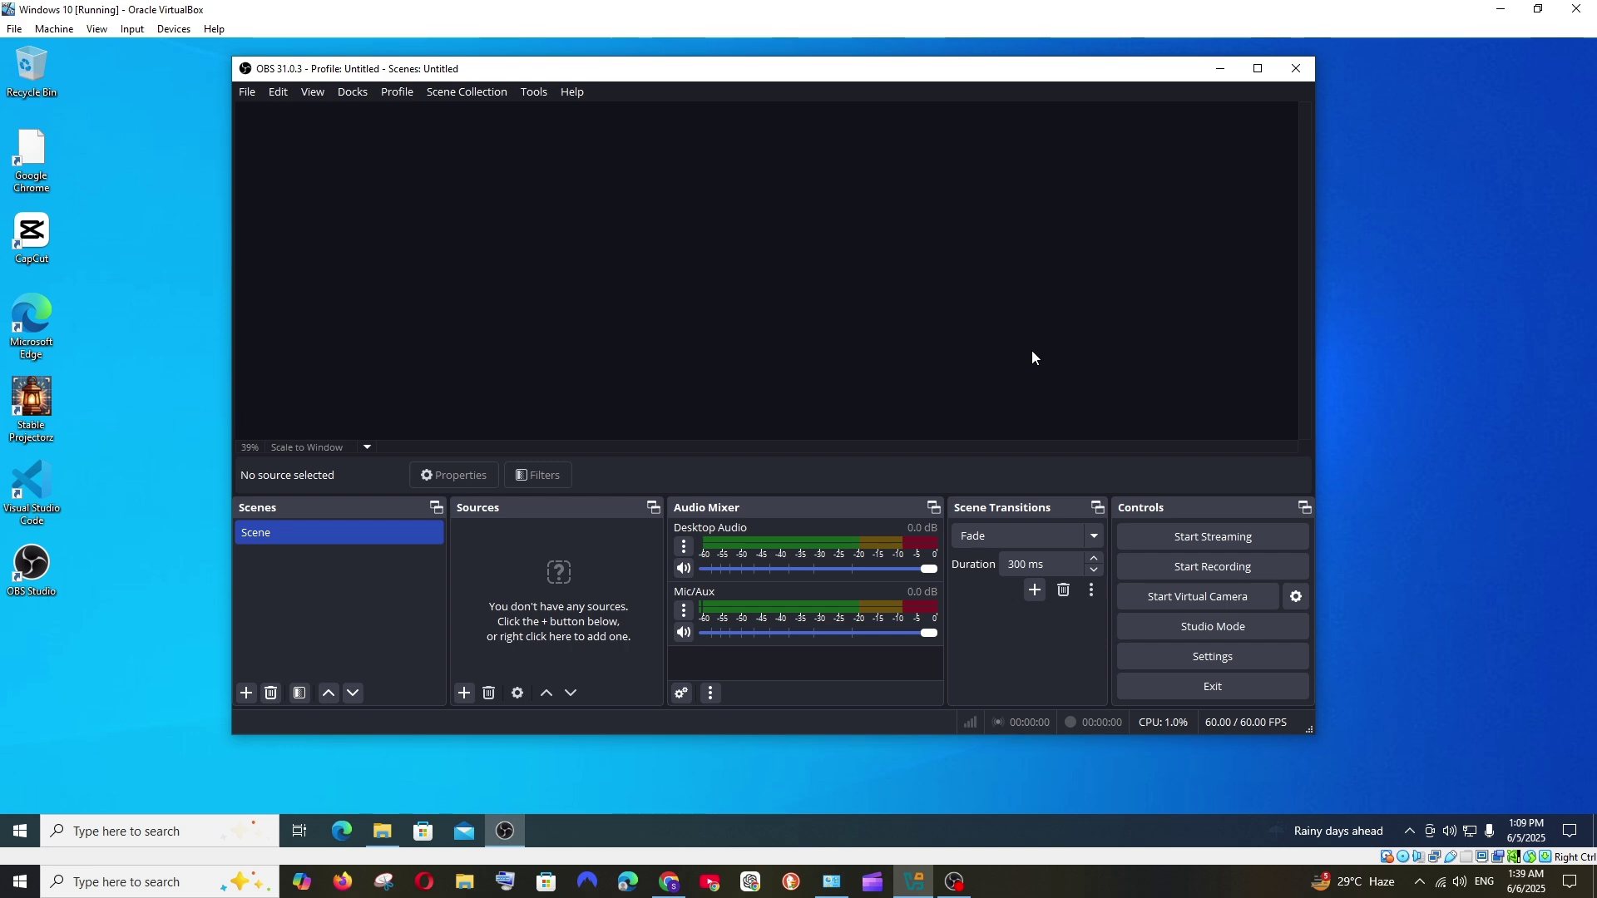